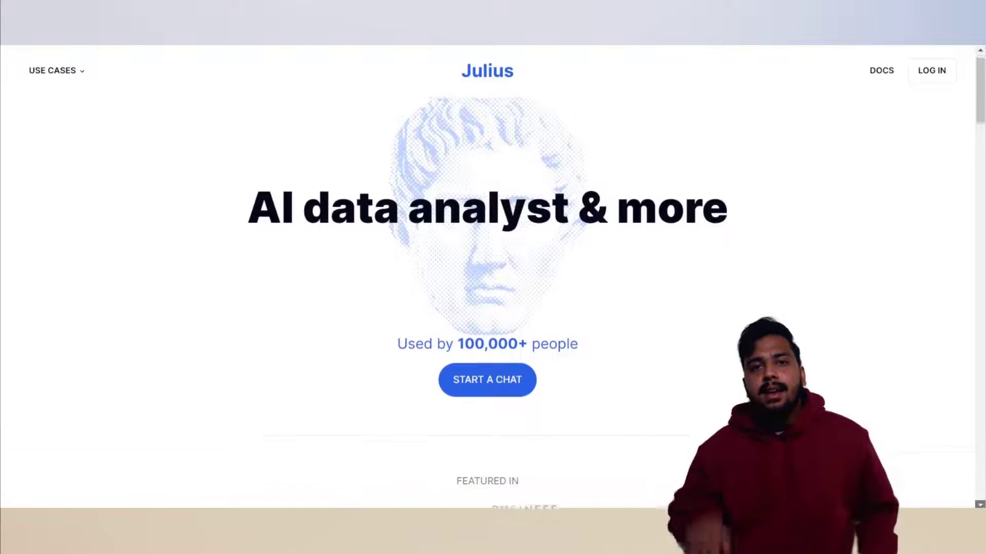
# Start a new Julius AI chat and sign in with Google
pyautogui.scroll(-3, 487, 277)
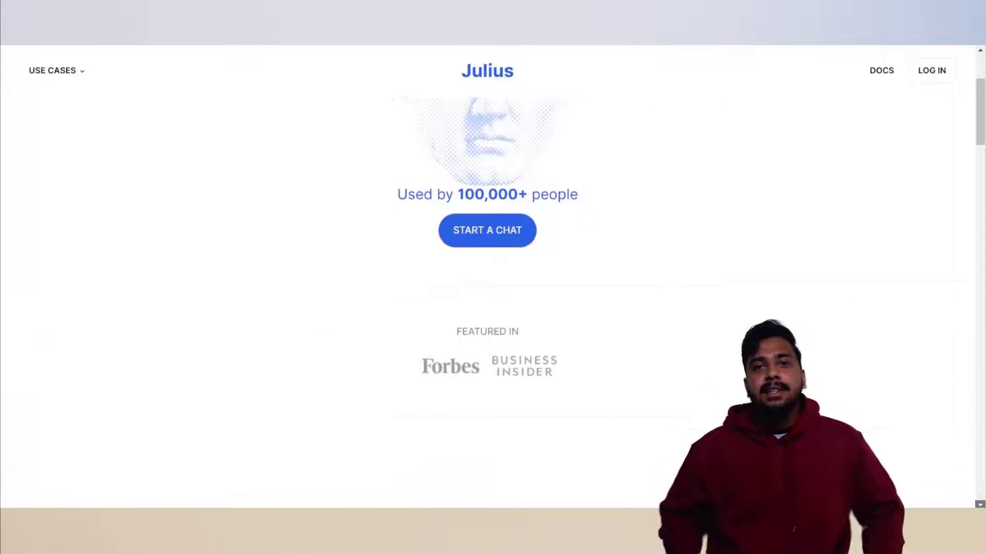
pyautogui.scroll(-3, 488, 277)
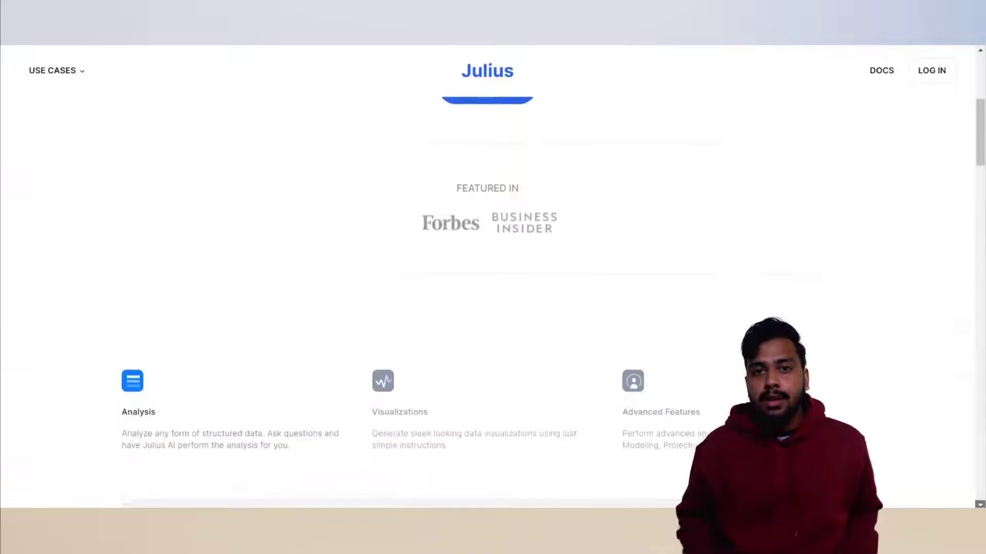
pyautogui.scroll(-3, 942, 383)
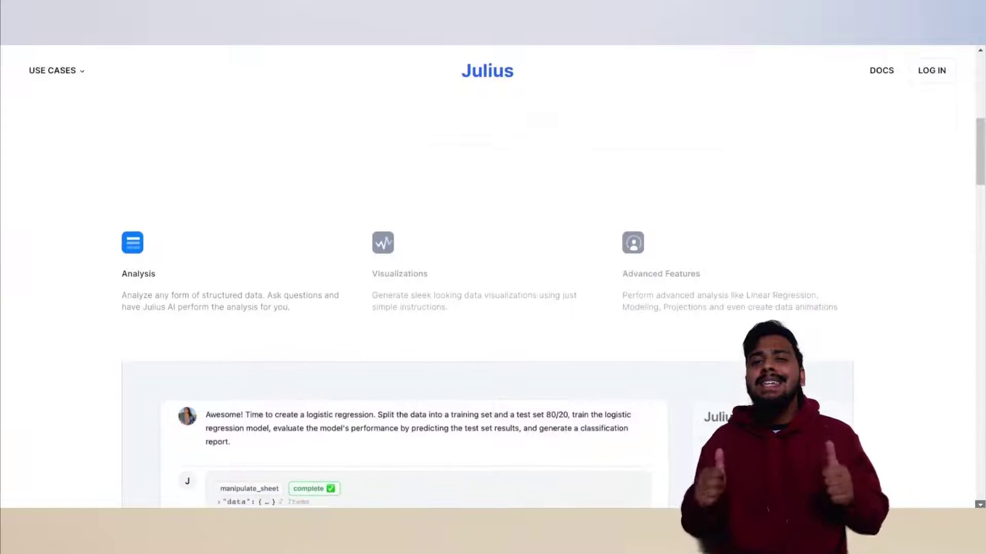
pyautogui.scroll(-2, 941, 383)
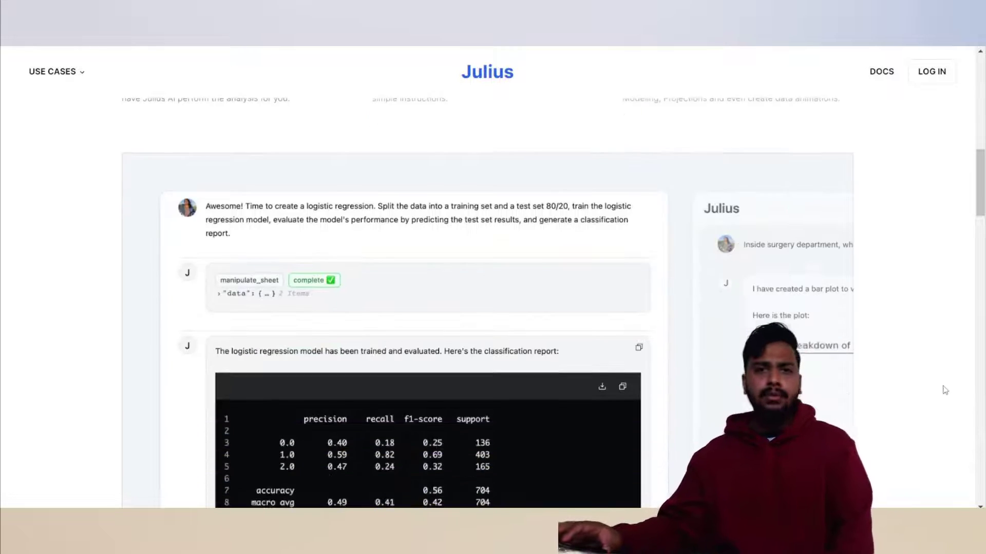
pyautogui.scroll(-4, 717, 255)
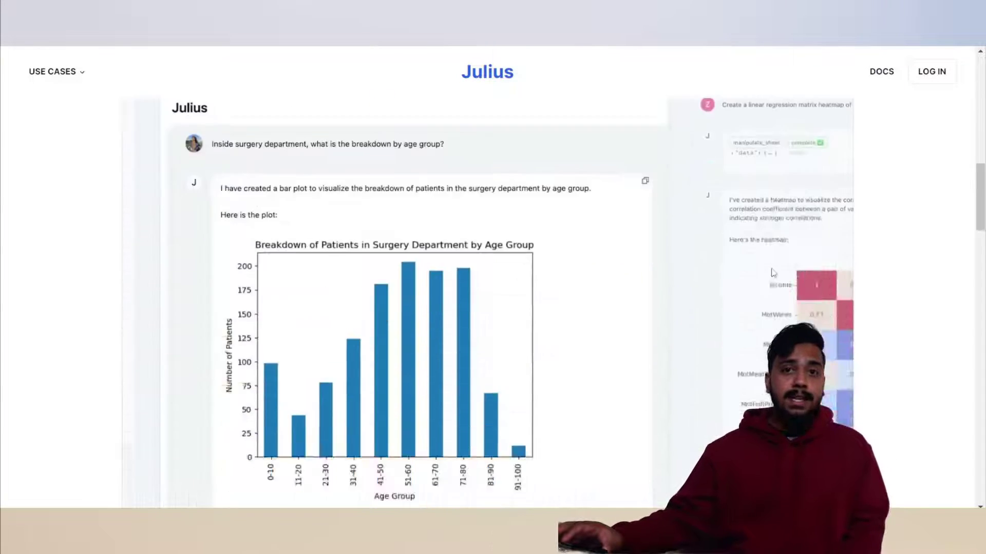
pyautogui.scroll(-3, 906, 280)
pyautogui.scroll(-2, 904, 260)
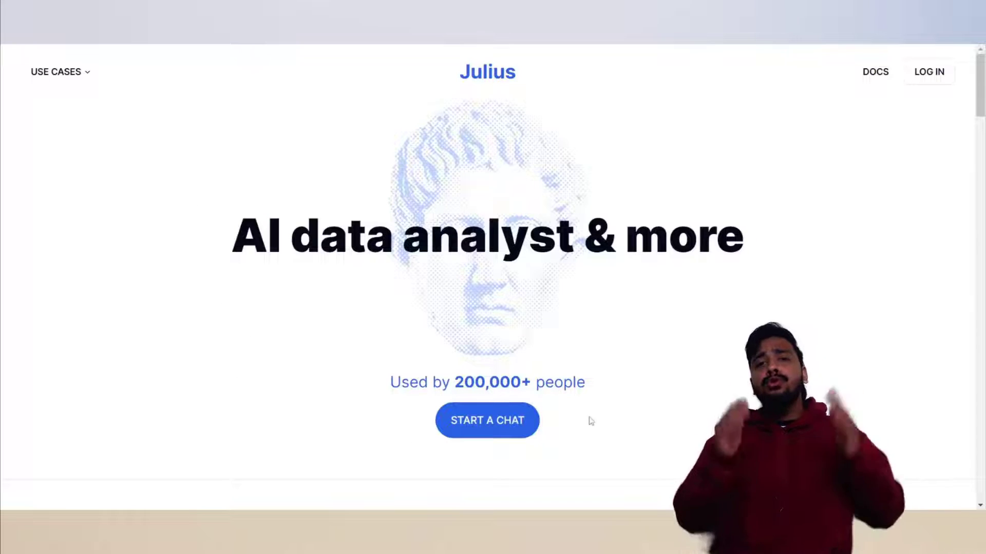
pyautogui.click(506, 430)
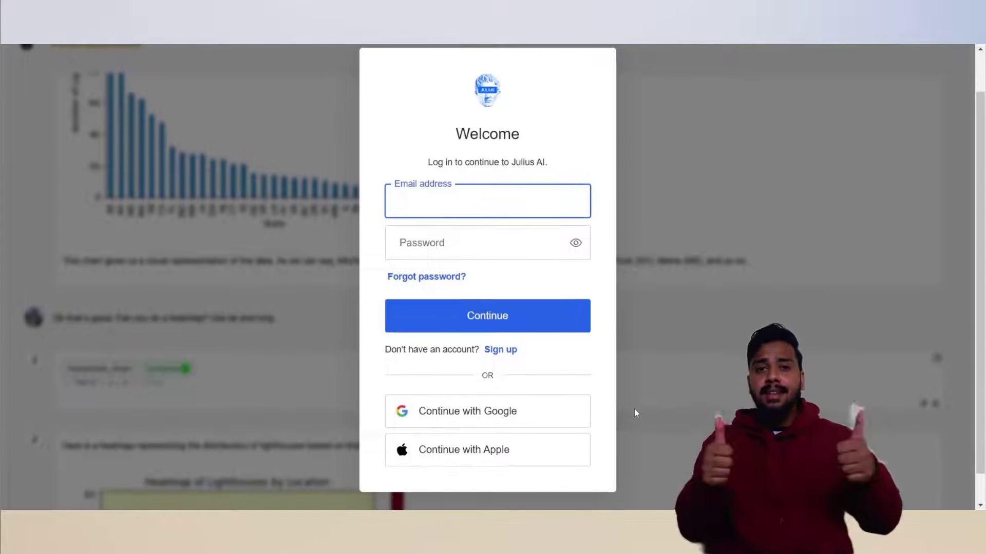
pyautogui.click(492, 420)
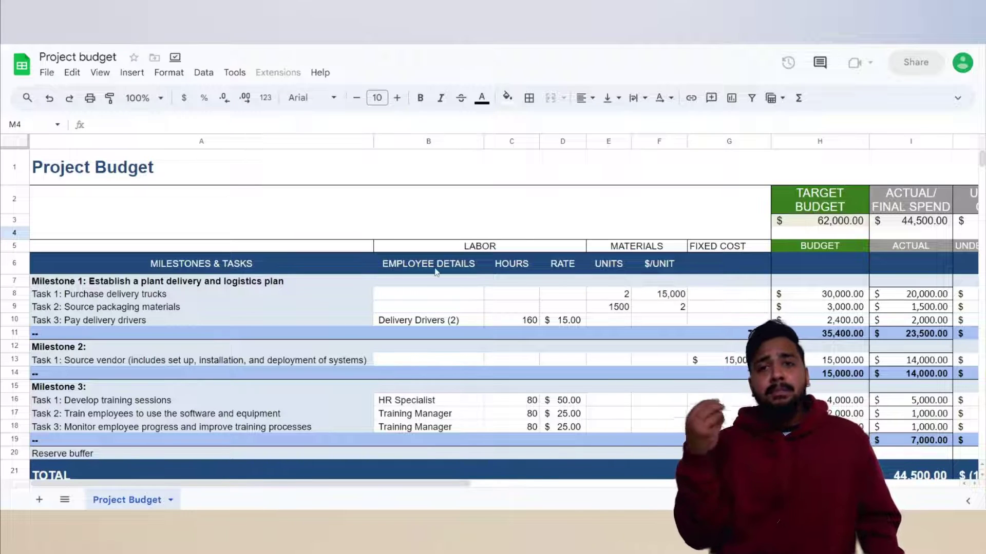
pyautogui.scroll(-2, 436, 272)
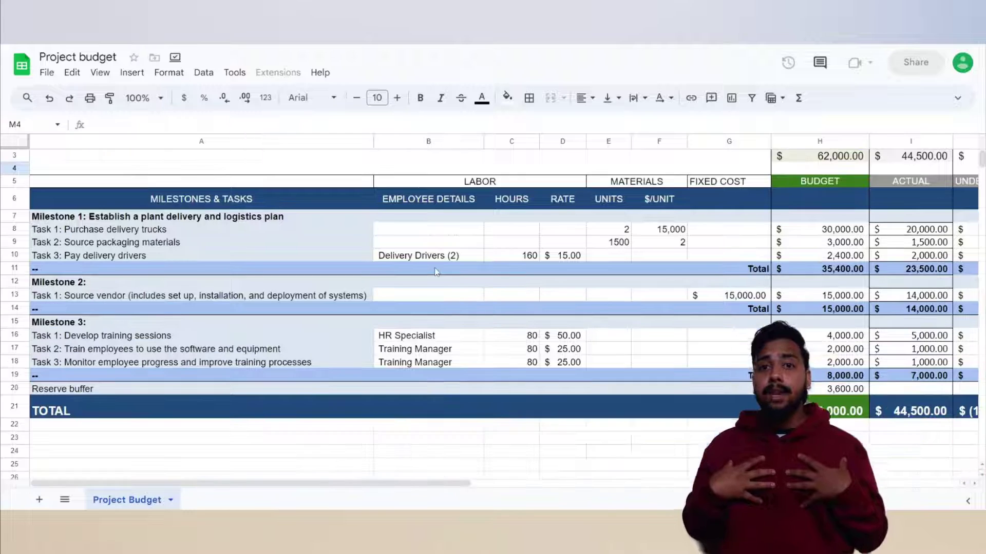
pyautogui.scroll(2, 435, 272)
pyautogui.hscroll(3, 435, 272)
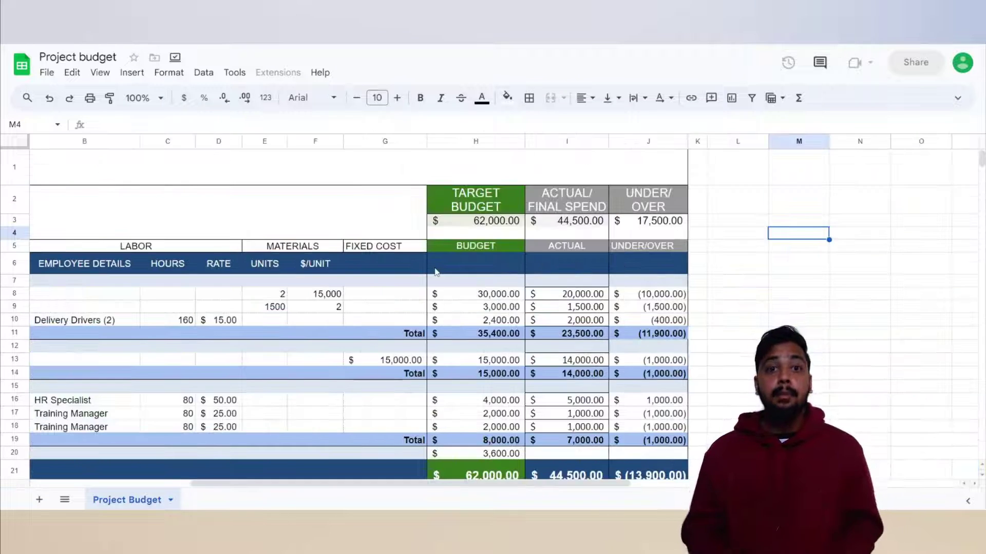
pyautogui.hscroll(-3, 436, 272)
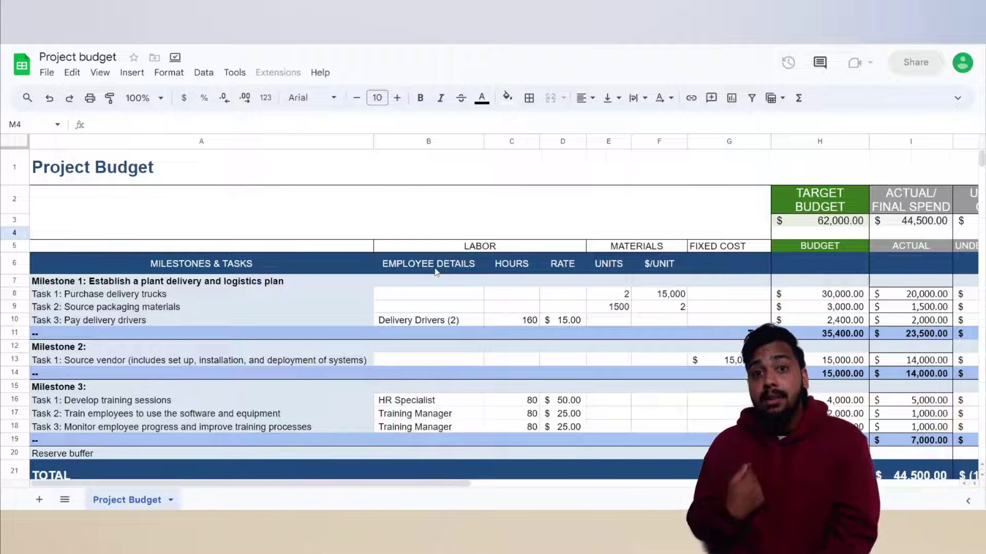
pyautogui.scroll(-2, 435, 272)
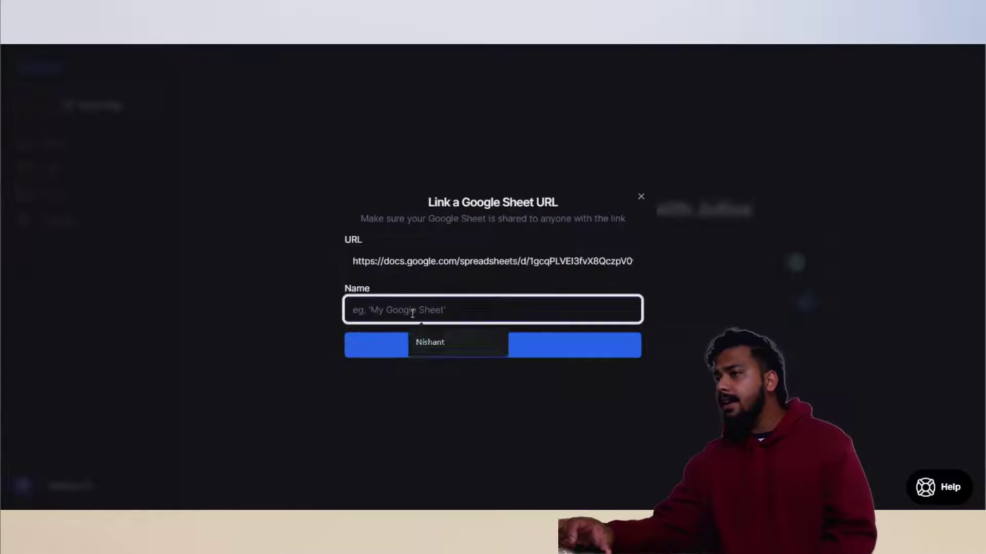
# Upload the linked Project budget Google Sheet under the name Budget
pyautogui.click(442, 347)
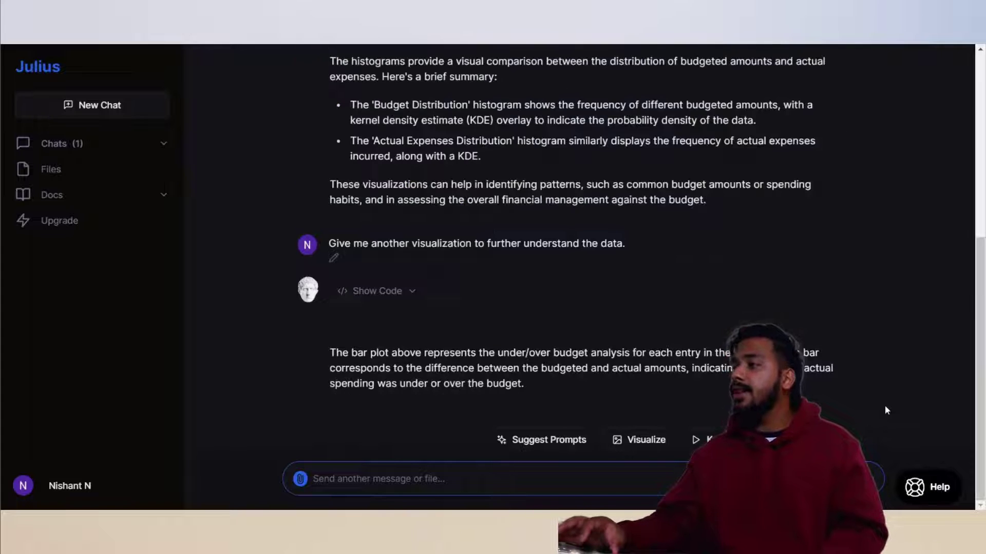
# Request 'Give me a Double Bar-graph for budget and Actual' and enlarge the resulting chart
pyautogui.click(352, 480)
pyautogui.write('Give me a Double Bar-graph for budget and Actual')
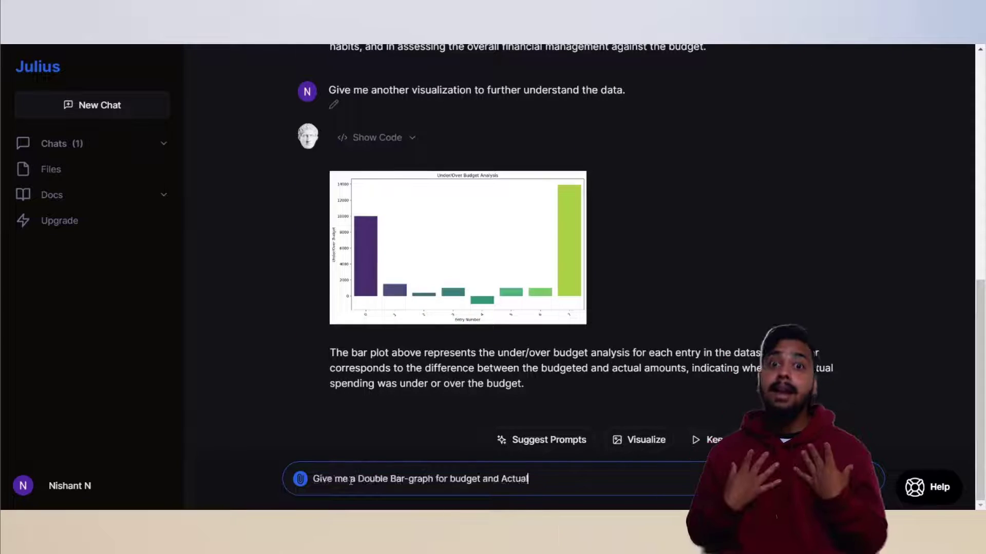
pyautogui.press('Return')
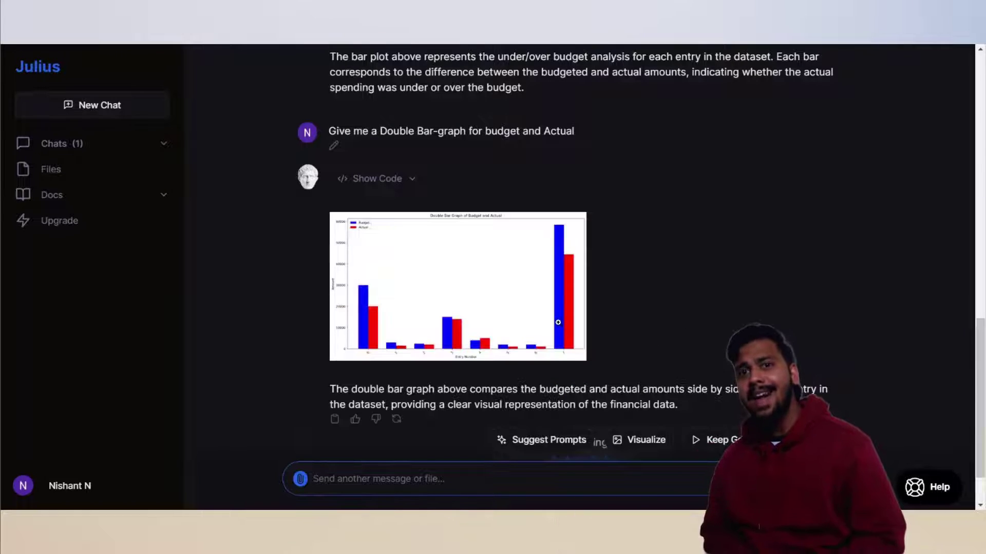
pyautogui.click(558, 322)
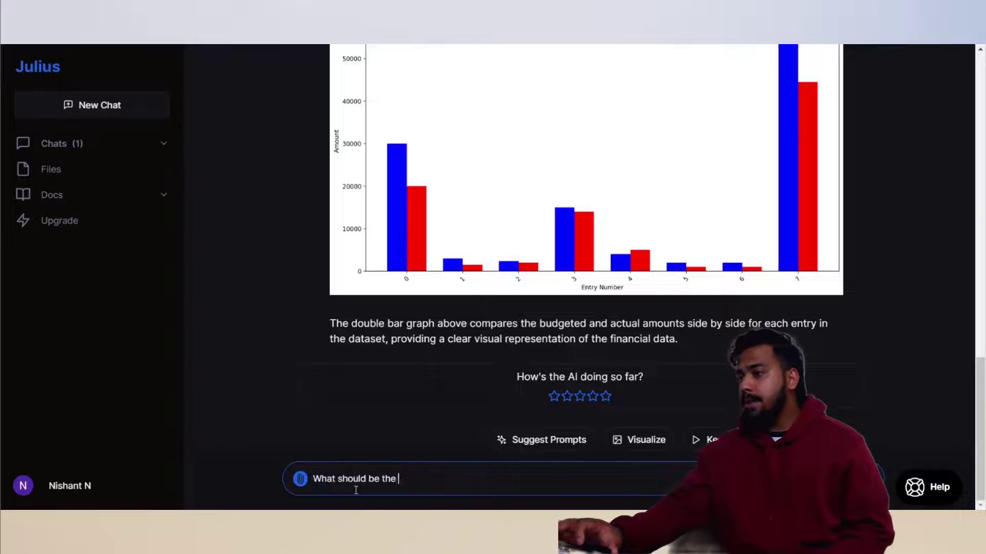
# Ask about budgeting a similar next project, then send the $100,000 revenue ROI-per-expense question
pyautogui.write('my next project')
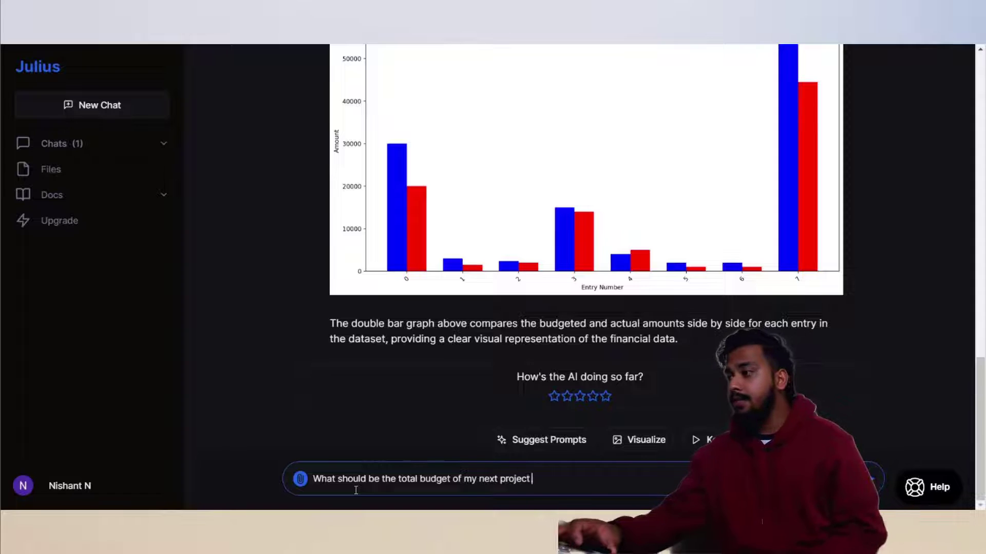
pyautogui.write(' which is similar to the current one')
pyautogui.press('Return')
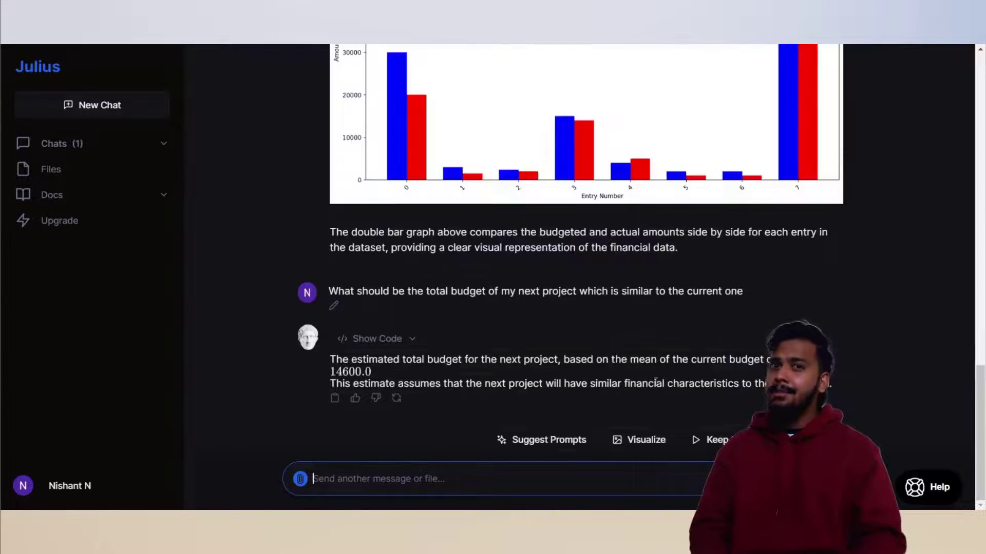
pyautogui.click(708, 440)
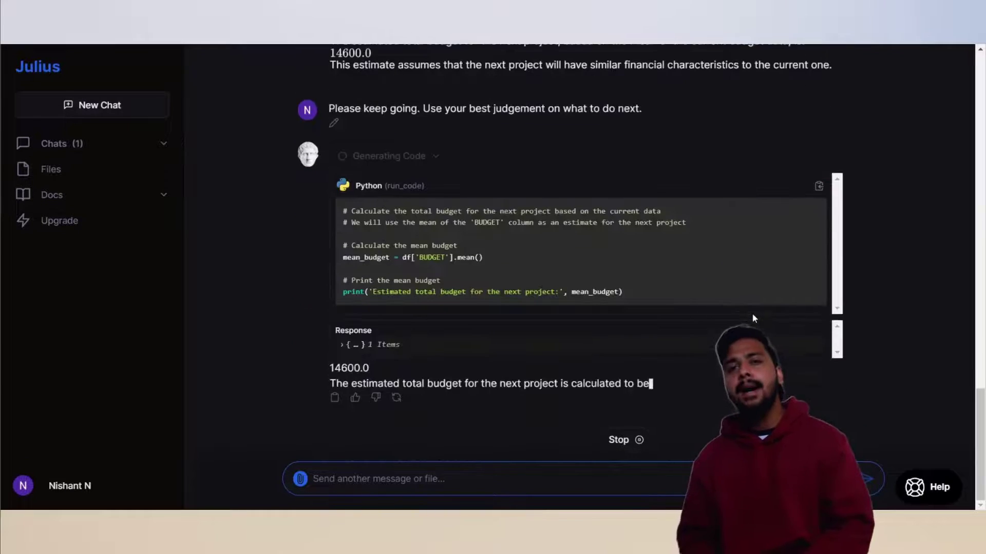
pyautogui.click(546, 440)
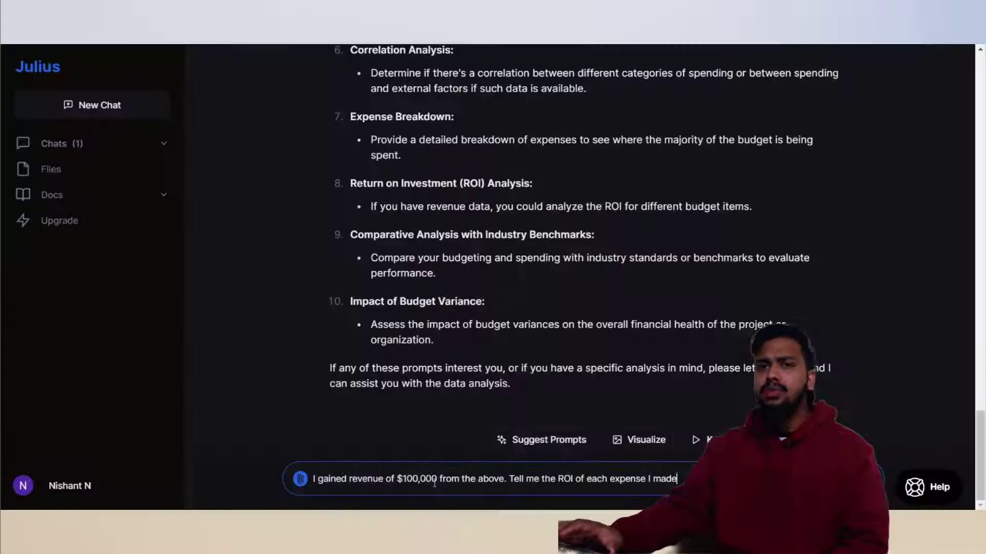
pyautogui.press('Return')
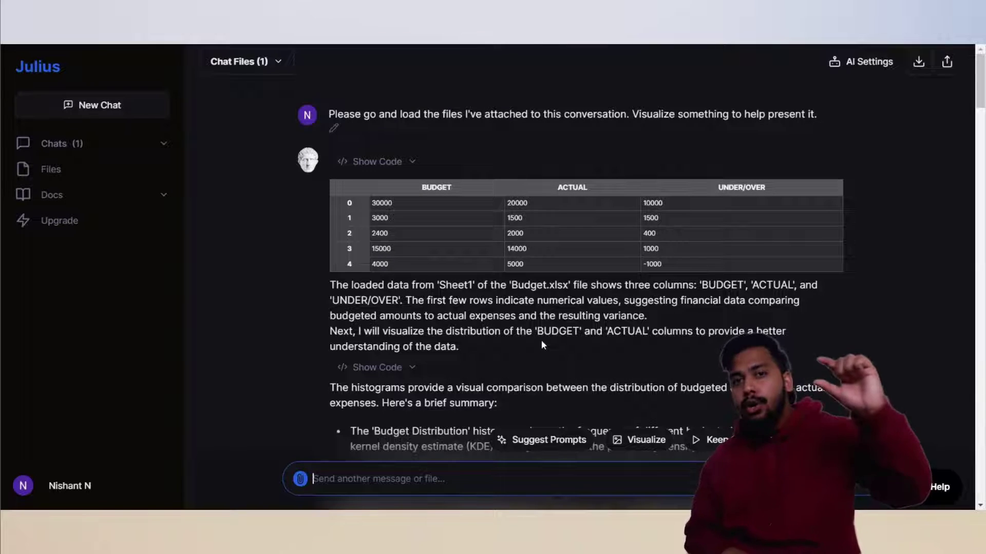
pyautogui.scroll(-10, 543, 343)
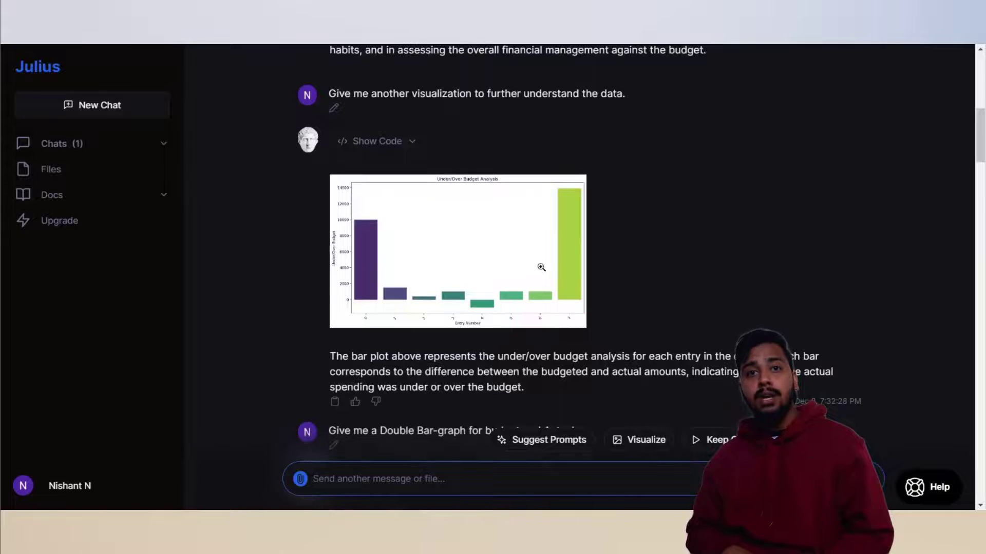
pyautogui.scroll(-10, 541, 267)
pyautogui.scroll(-5, 511, 168)
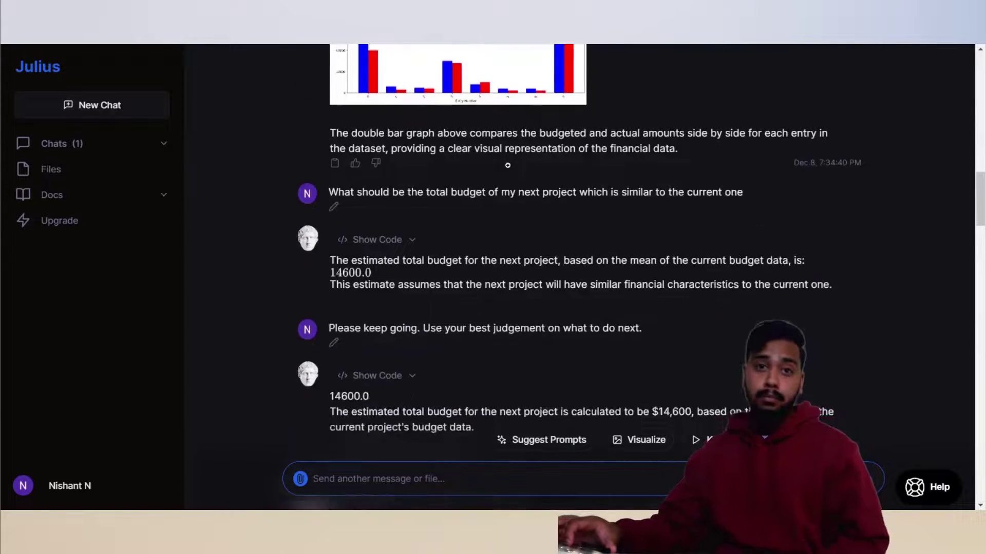
pyautogui.scroll(-15, 397, 175)
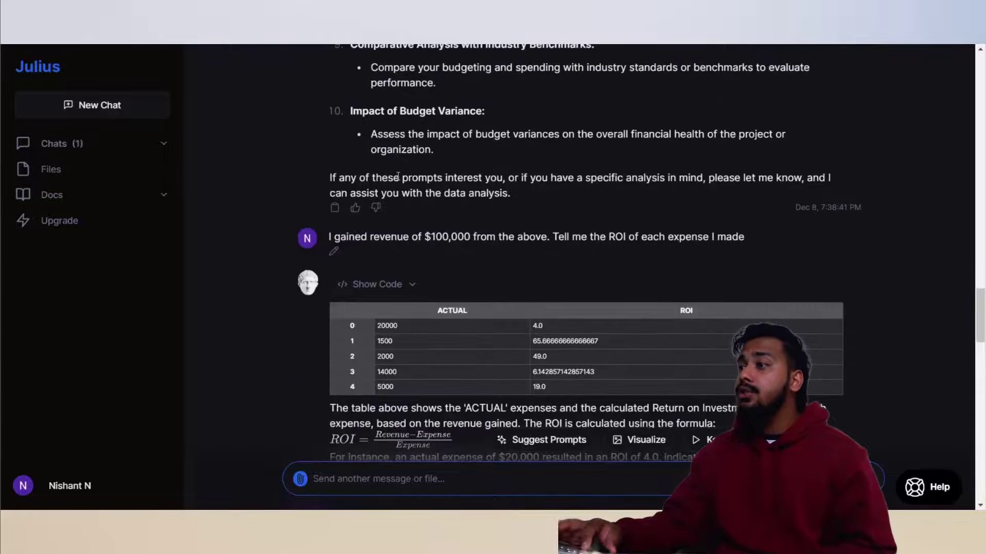
pyautogui.scroll(-15, 398, 176)
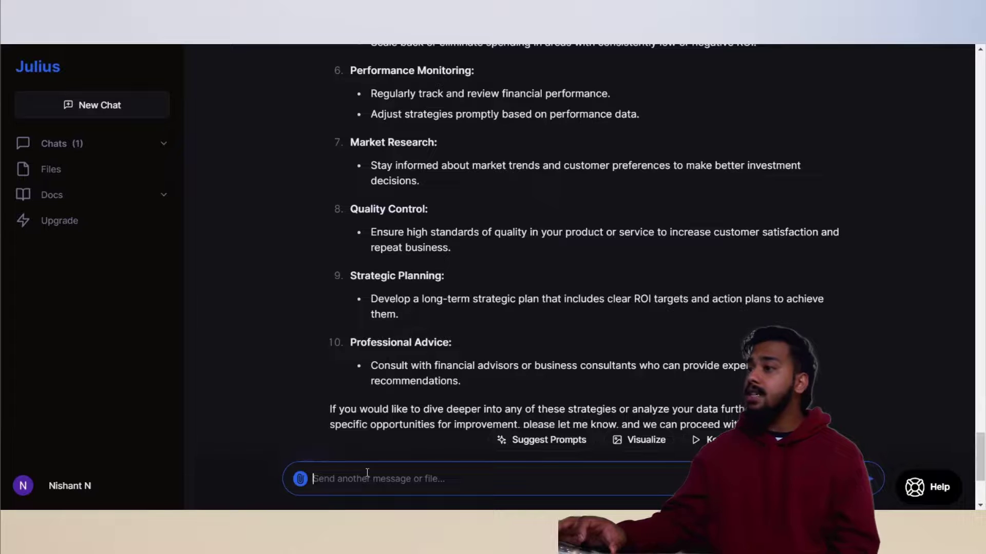
# Ask for budget-change suggestions, then ask expenses and ROI if the budget increases
pyautogui.press('Return')
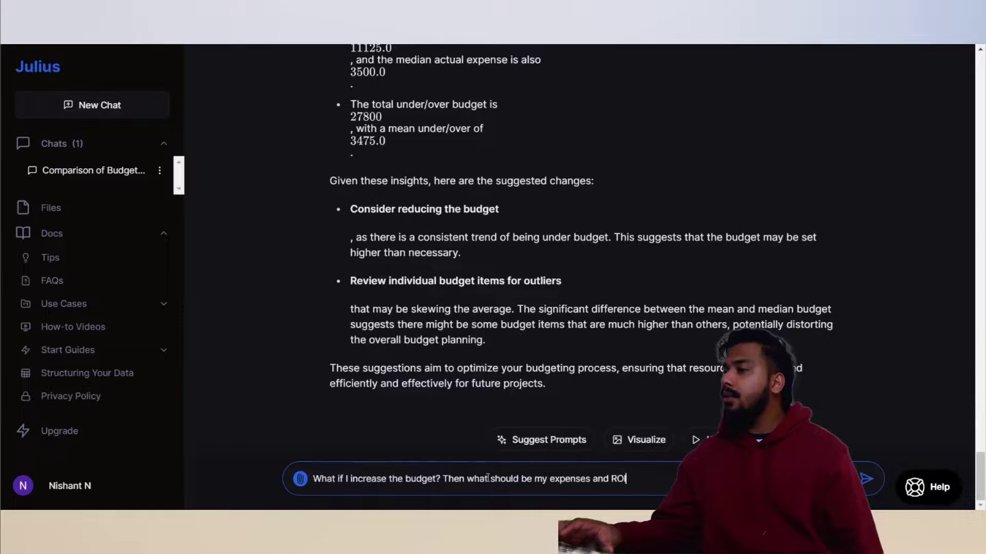
pyautogui.press('Return')
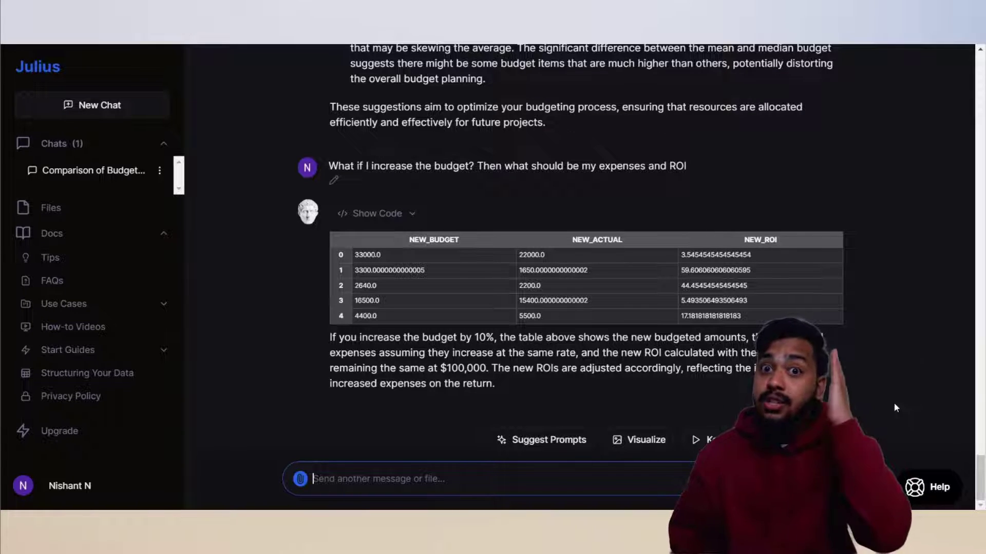
# Send 'Visualize it', then enlarge the new ROI chart and new budget vs actual chart
pyautogui.write('Visualize it')
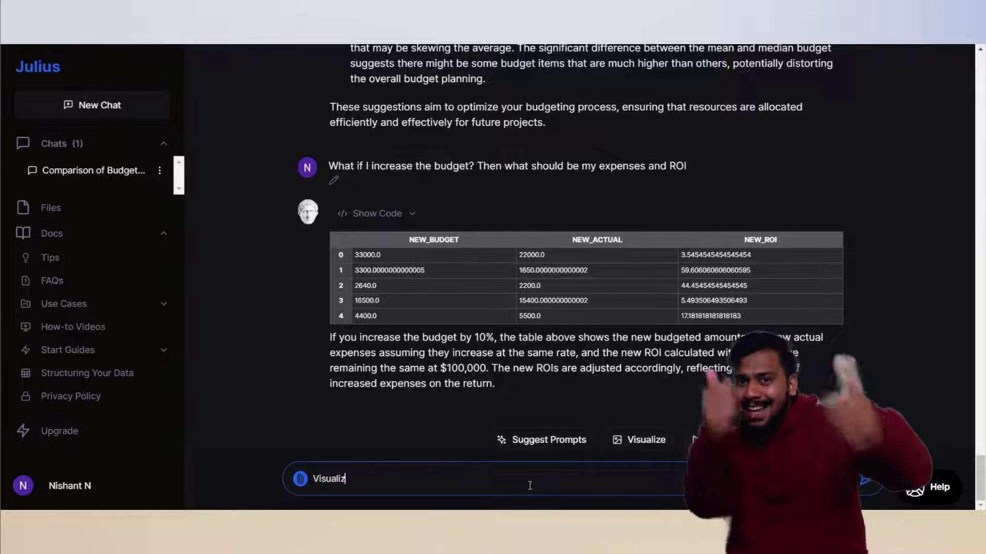
pyautogui.press('Return')
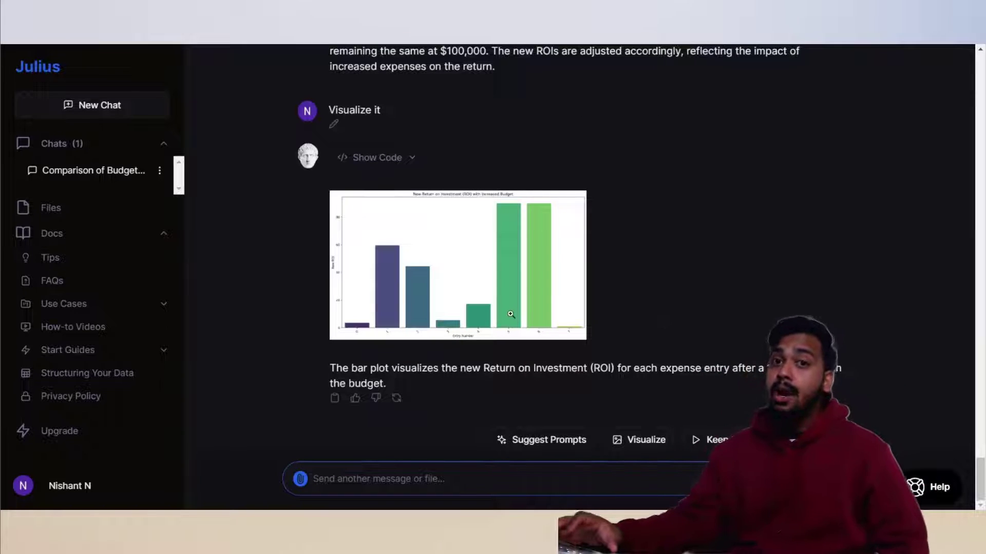
pyautogui.click(511, 314)
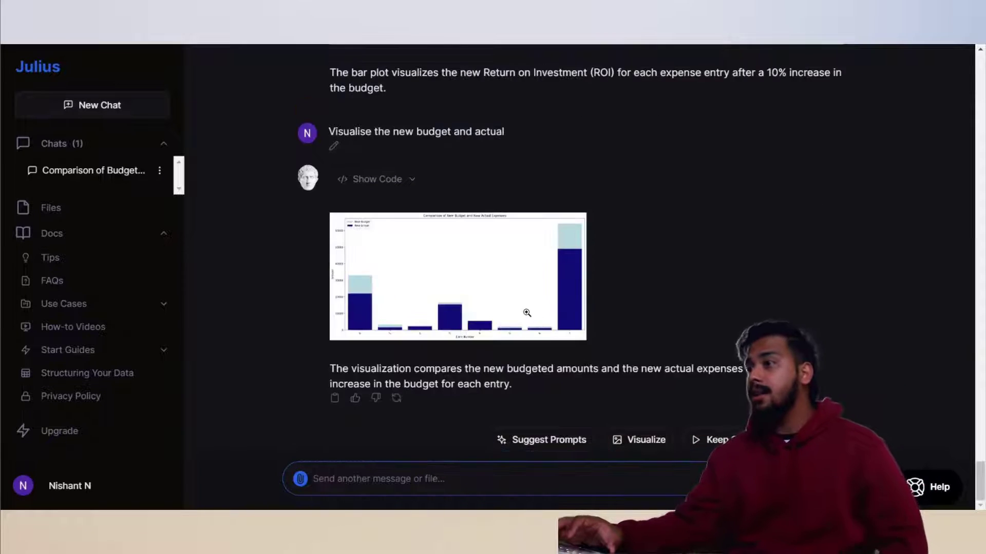
pyautogui.click(525, 314)
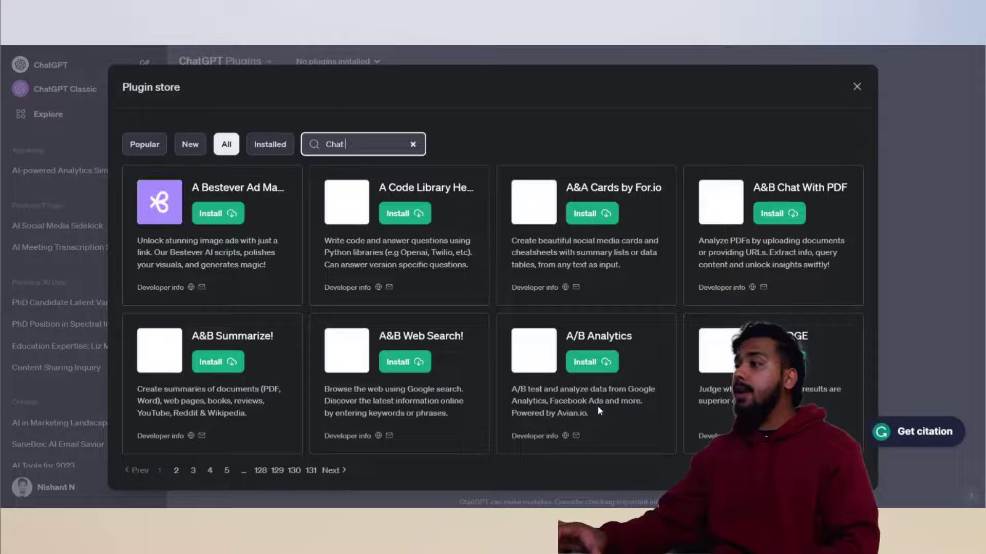
# Search plugins for 'Chat with data' and draft 'Link This Google Sheet:' in a new chat
pyautogui.write('with data')
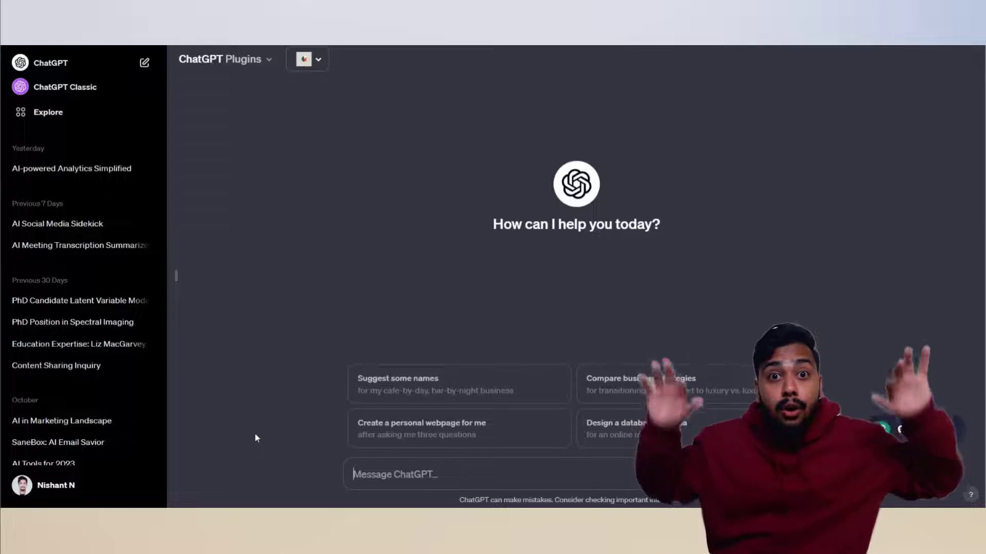
pyautogui.write('Li')
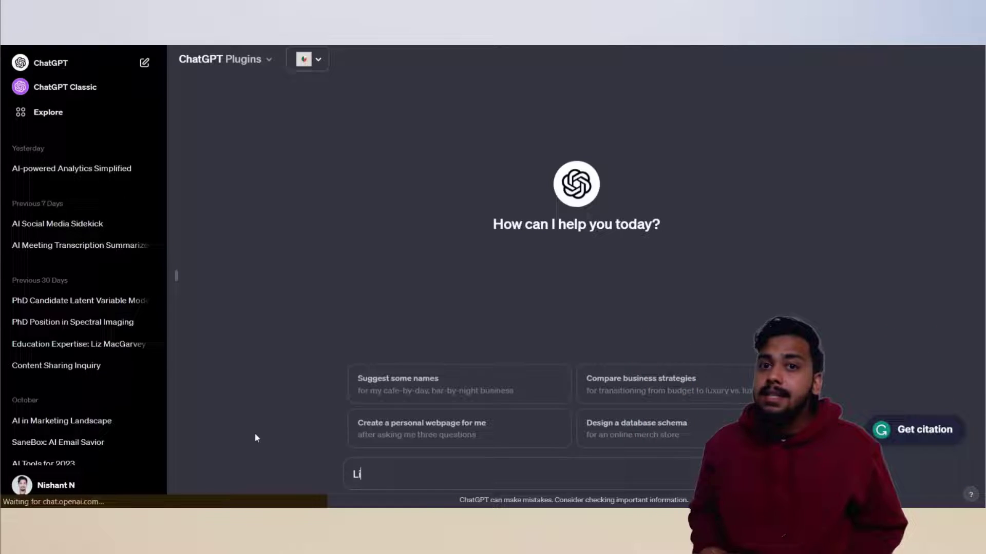
pyautogui.write('nk This Google Sh')
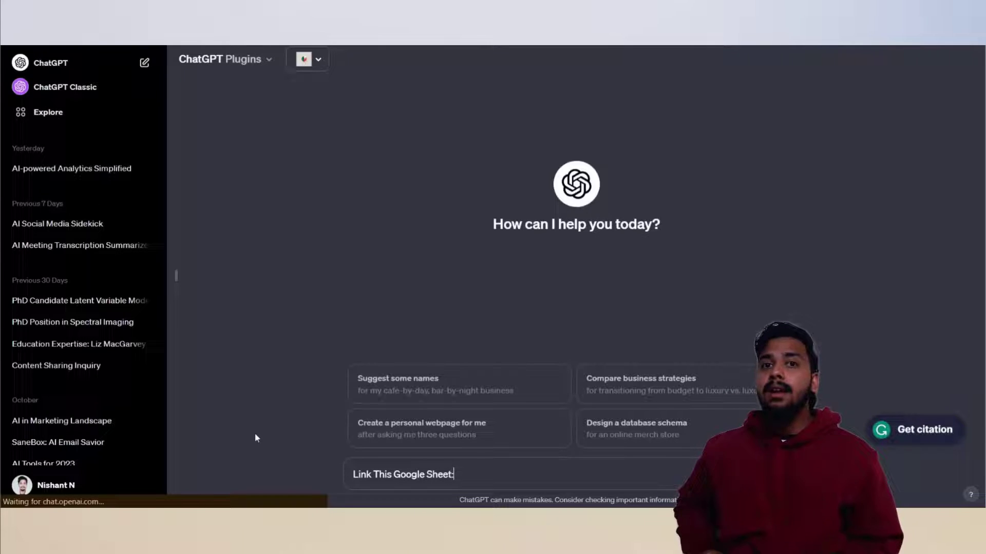
pyautogui.write('eet:')
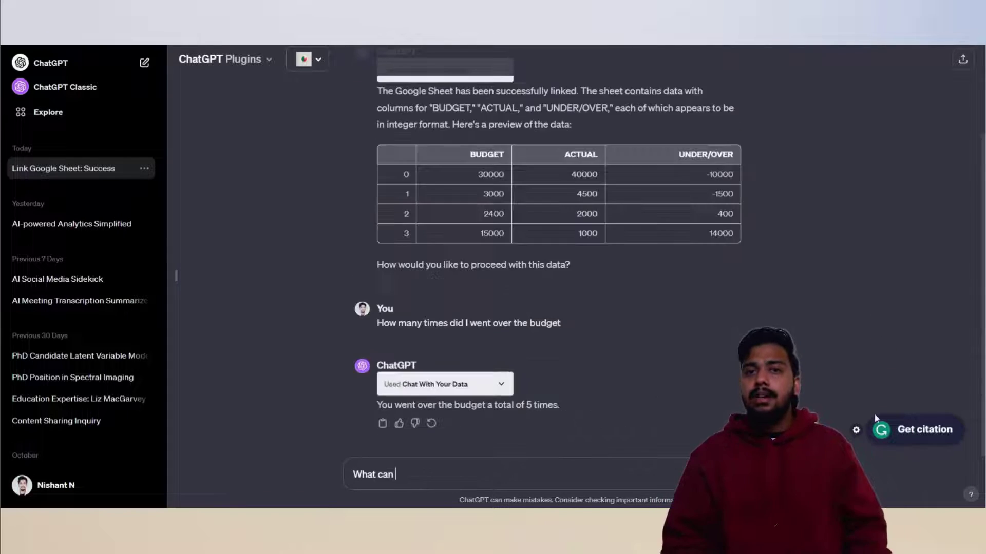
# Ask ChatGPT 'What can I do to not go over the budget again'
pyautogui.write('do to not go over the budget again')
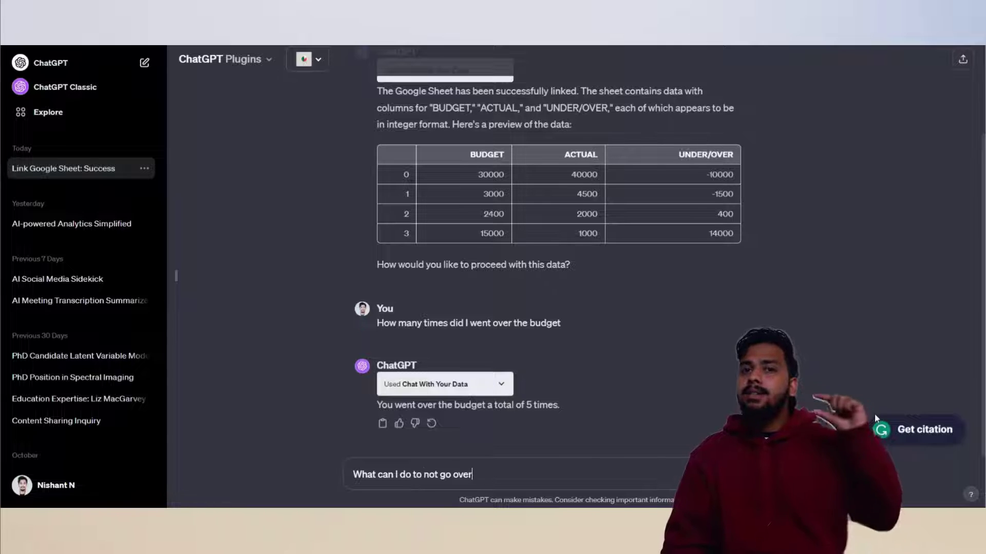
pyautogui.press('Return')
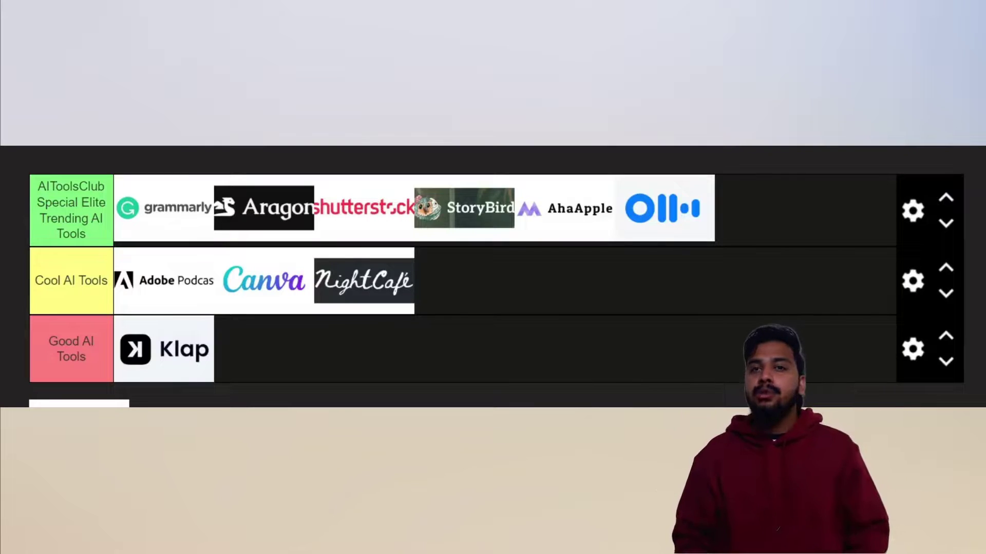
# Place Julius first in the top AIToolsClub Special Elite Trending AI Tools row
pyautogui.moveTo(79, 404); pyautogui.dragTo(172, 219)
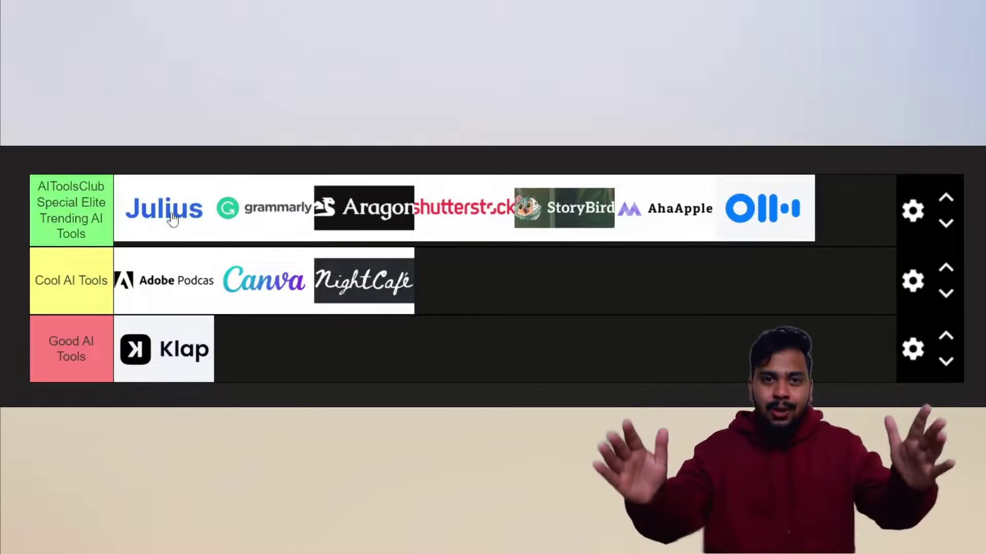